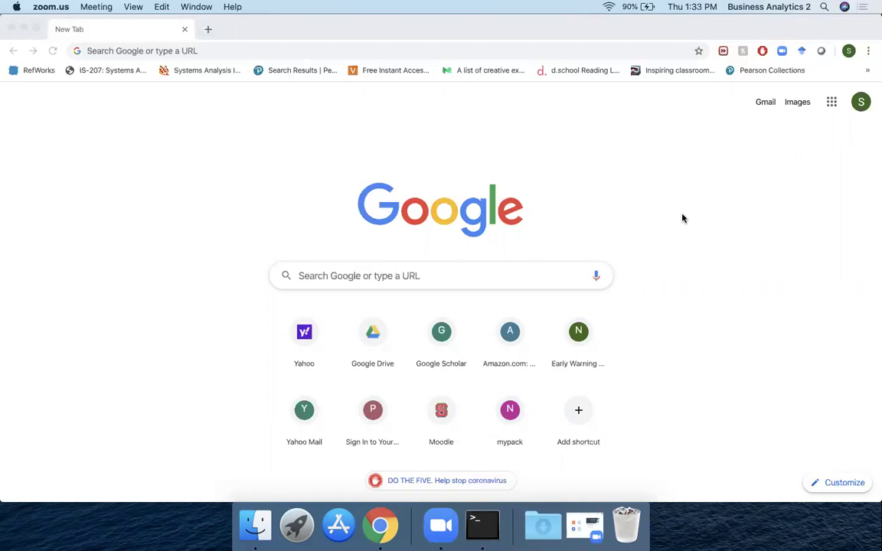
Step: Load vcl.ncsu.edu in Chrome and start a New Reservation
left_click(306, 506)
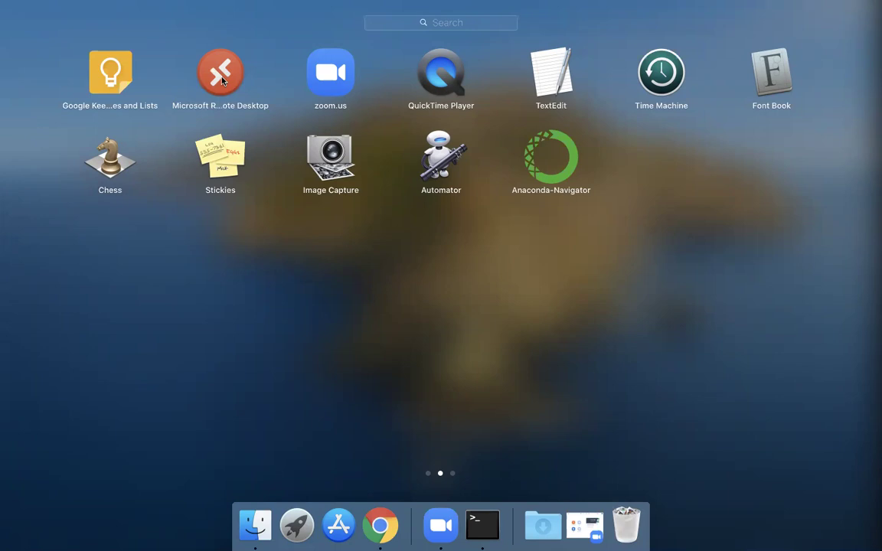
left_click(251, 354)
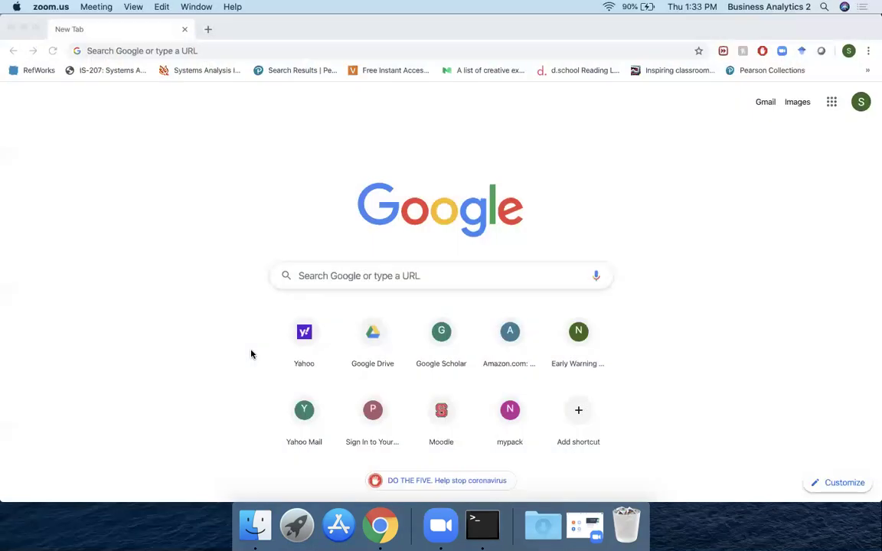
left_click(215, 52)
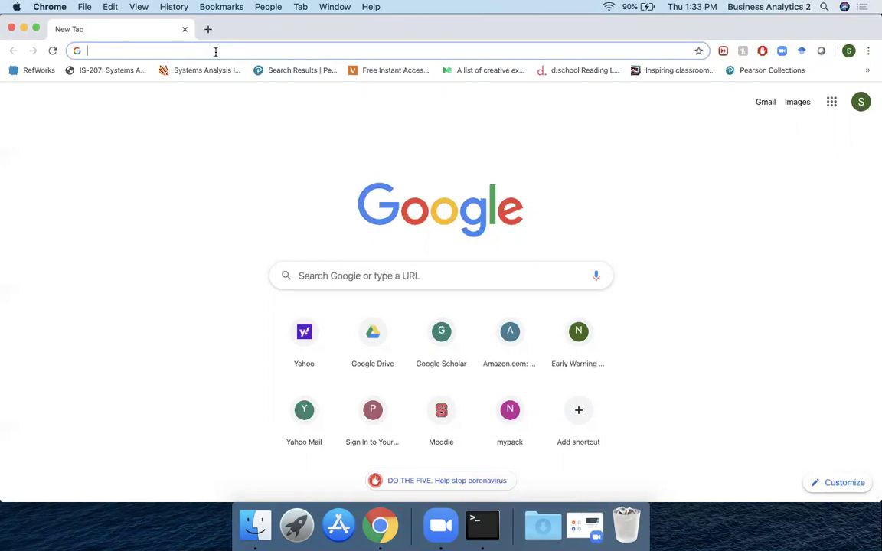
type("vcl")
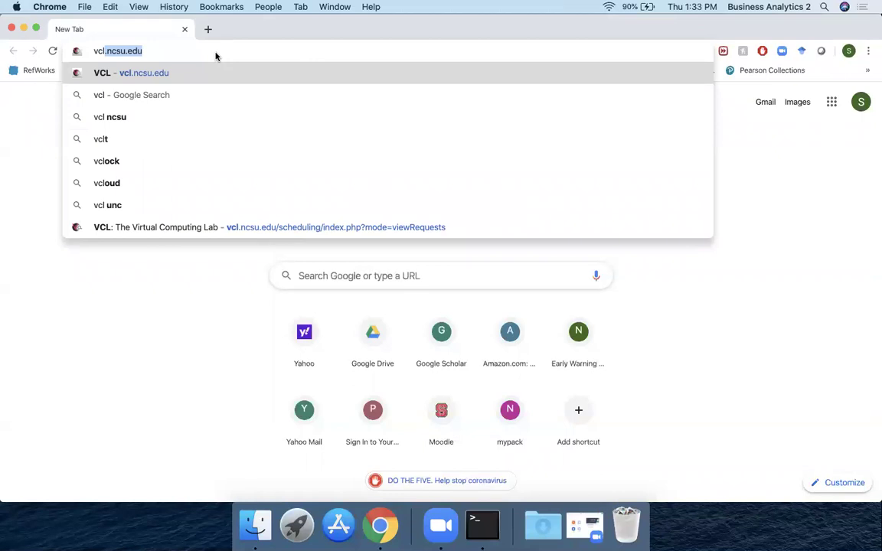
key("Right")
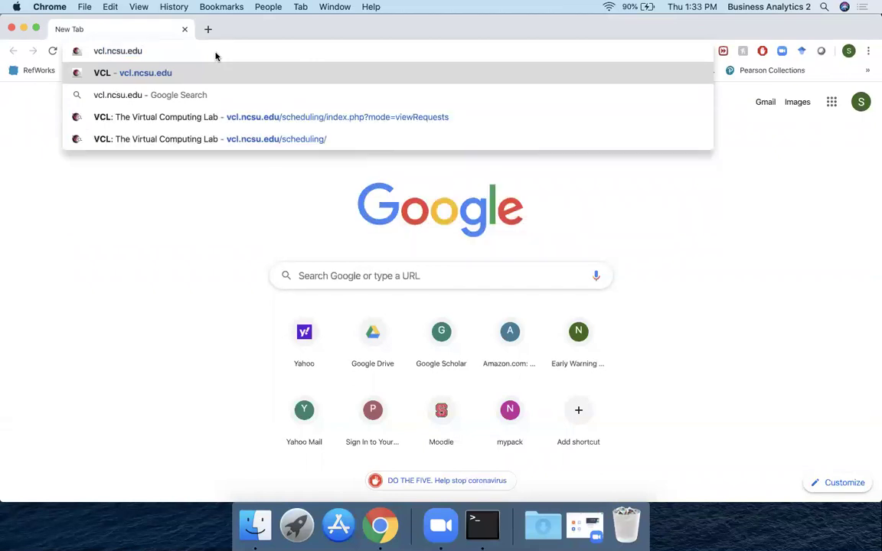
key("Return")
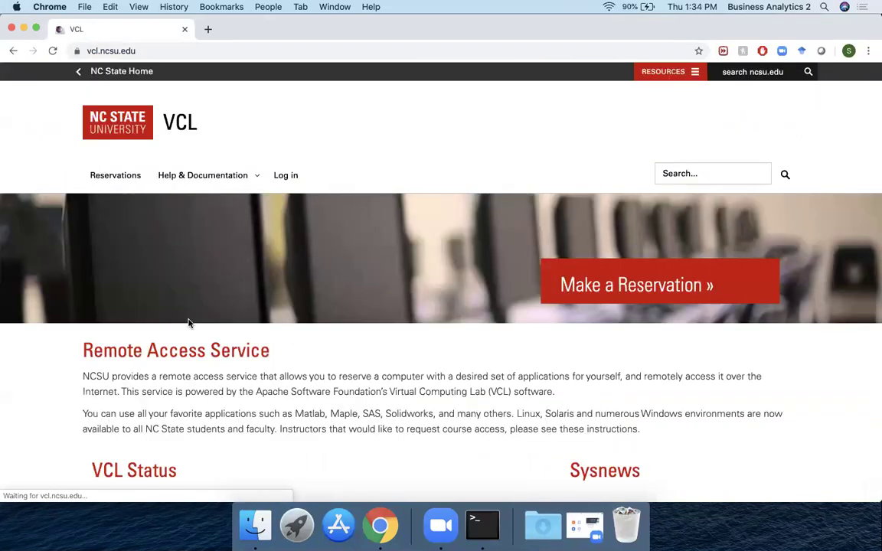
left_click(582, 284)
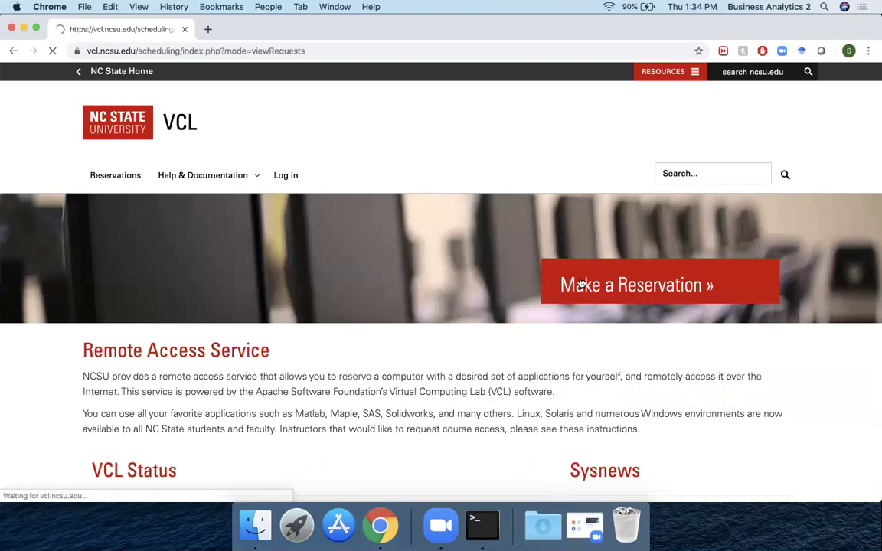
left_click(107, 260)
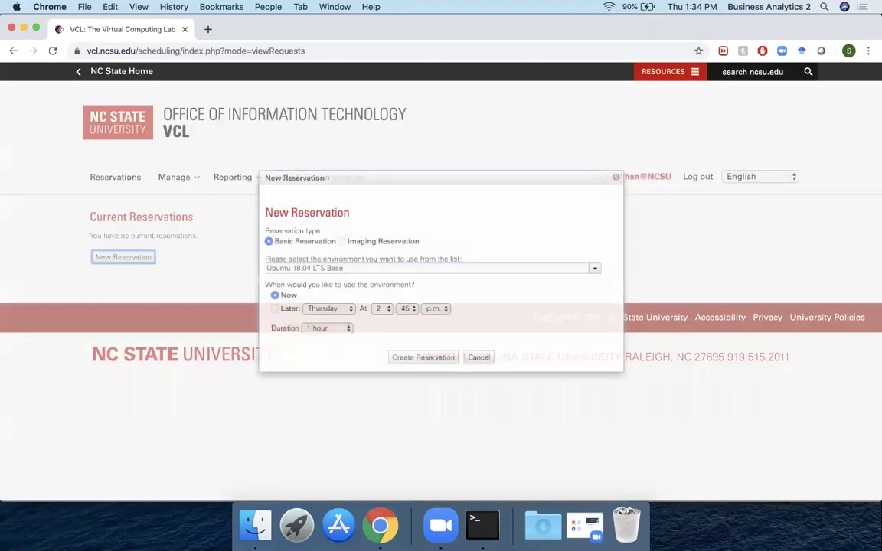
Step: Pick BUS340 (WVD) from the reservation's environment list
left_click(592, 266)
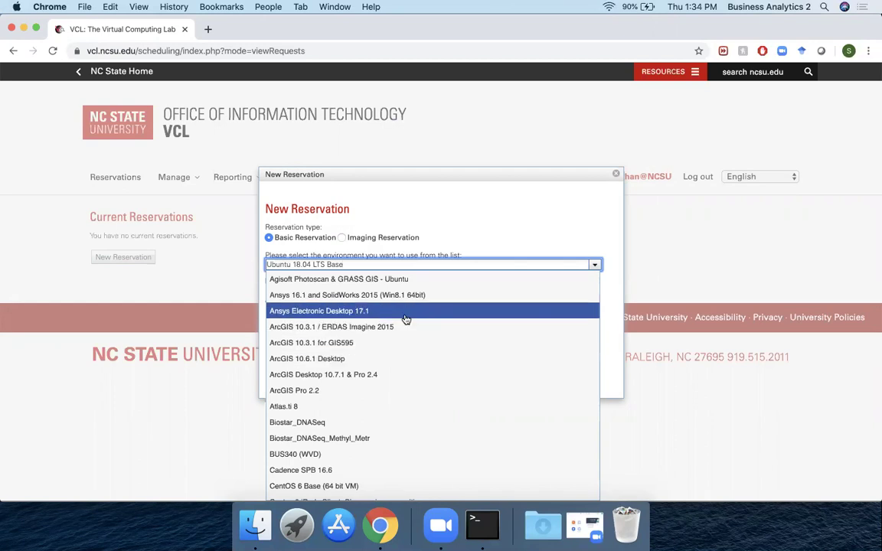
scroll(406, 320, "down", 5)
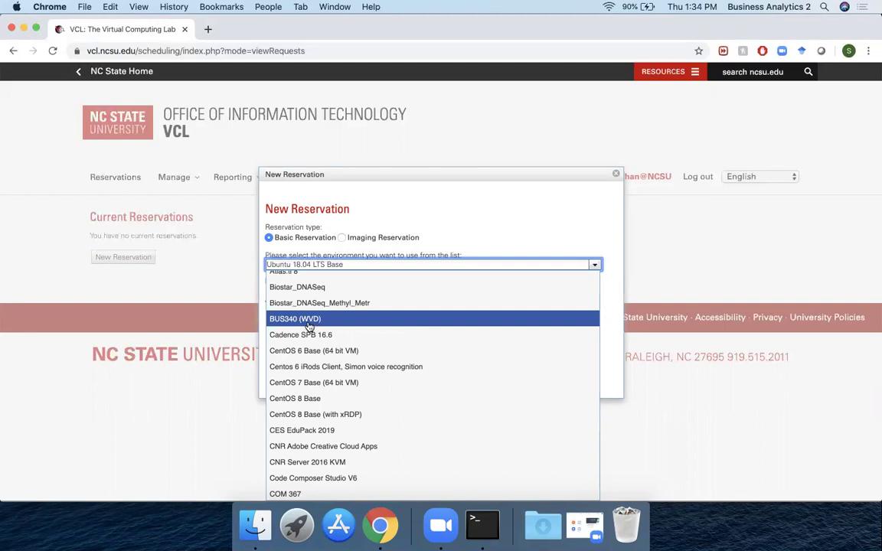
left_click(307, 322)
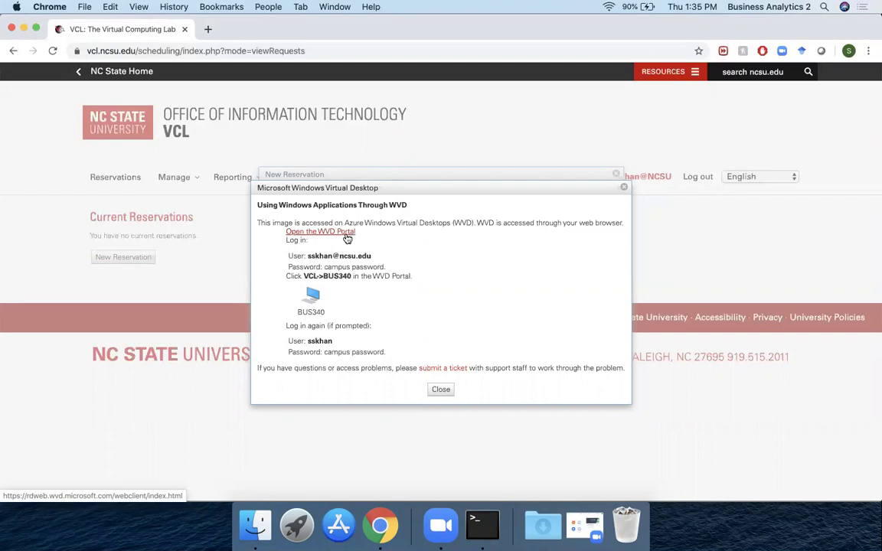
Step: Open the WVD portal, sign out of the current account and close that tab
left_click(346, 239)
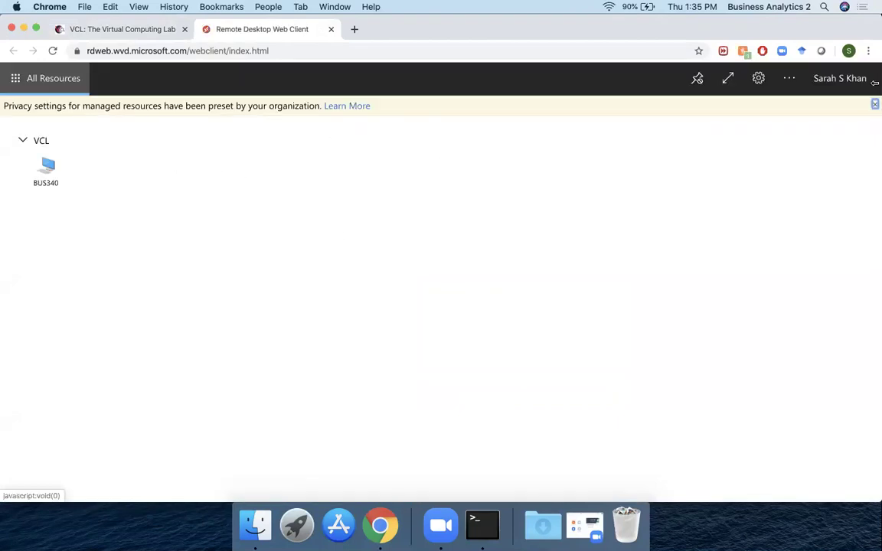
left_click(832, 81)
left_click(807, 134)
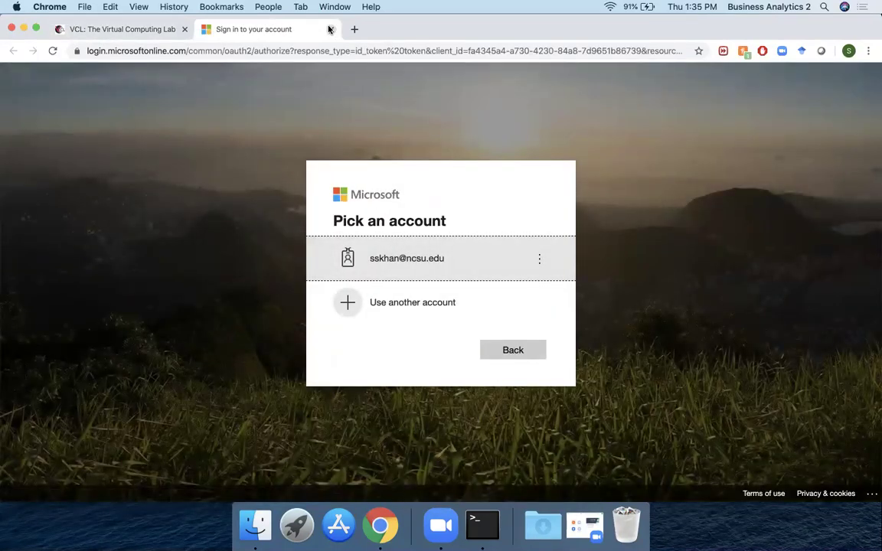
left_click(331, 29)
Step: Reopen the WVD portal and sign in with the campus account and its password
left_click(342, 237)
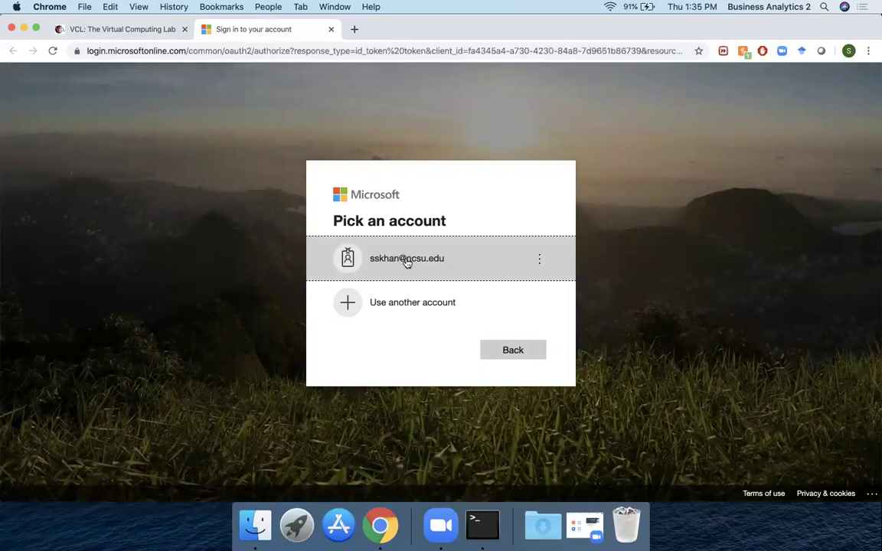
left_click(406, 260)
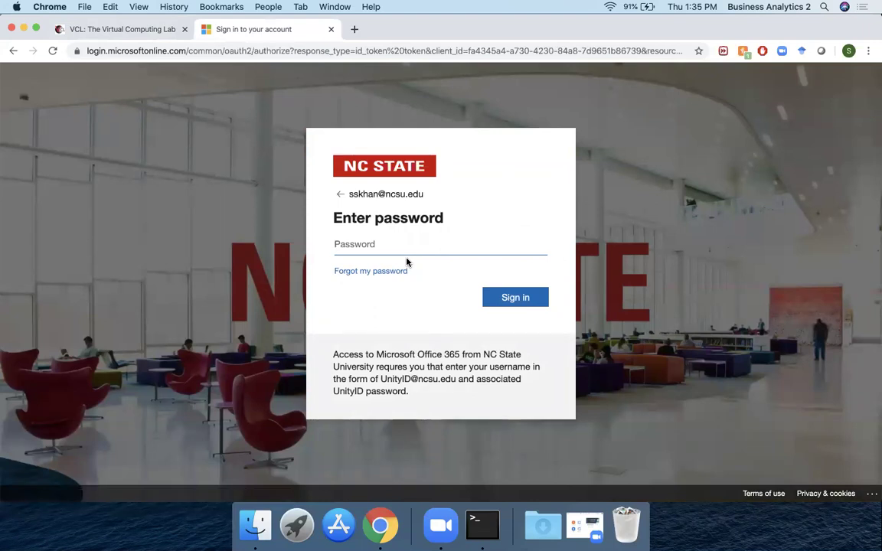
type("******")
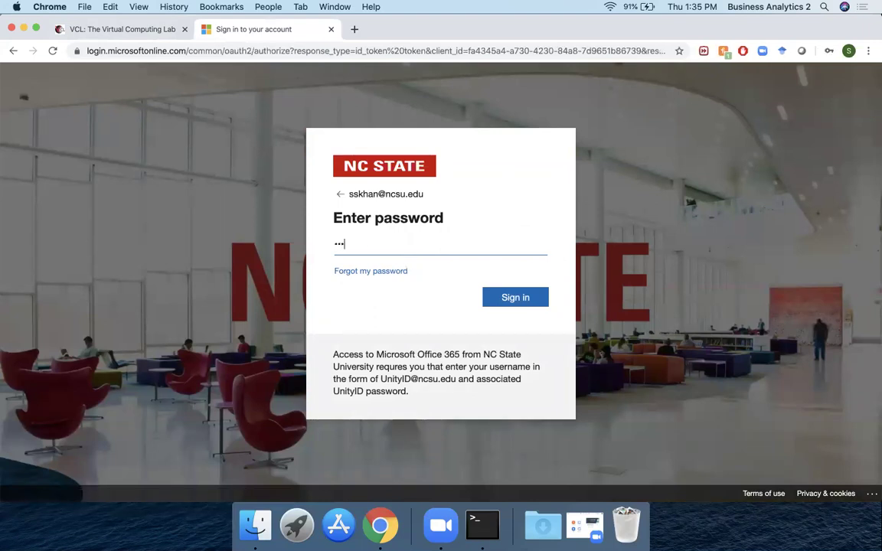
type("***")
key("Return")
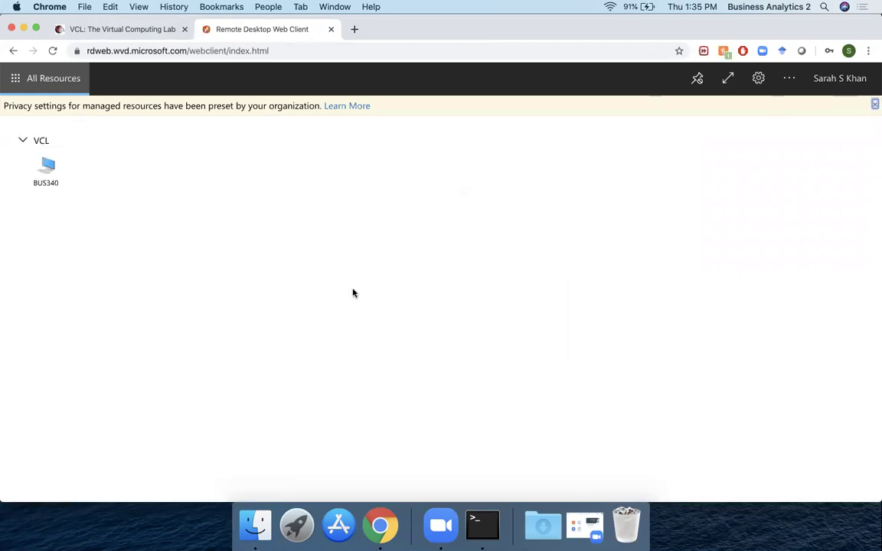
Step: Connect to BUS340 with clipboard and printer access, entering the campus username and password
left_click(50, 173)
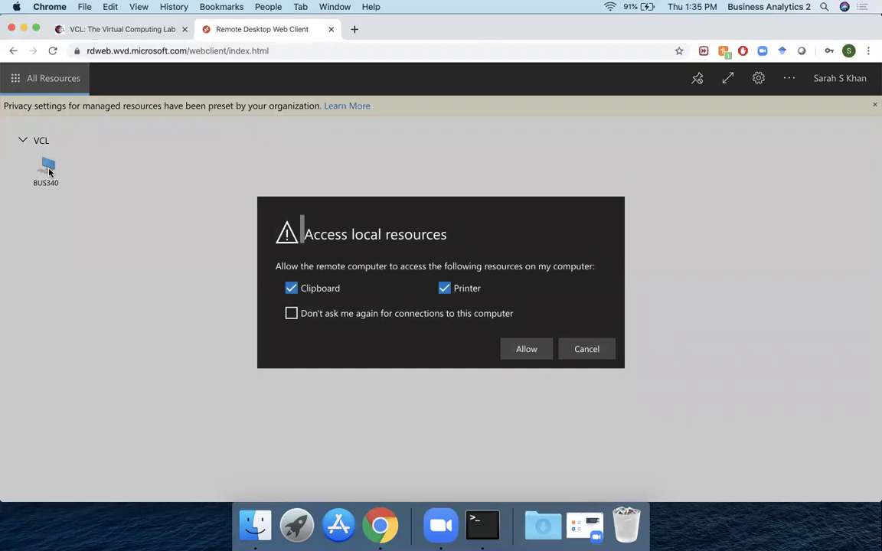
left_click(527, 349)
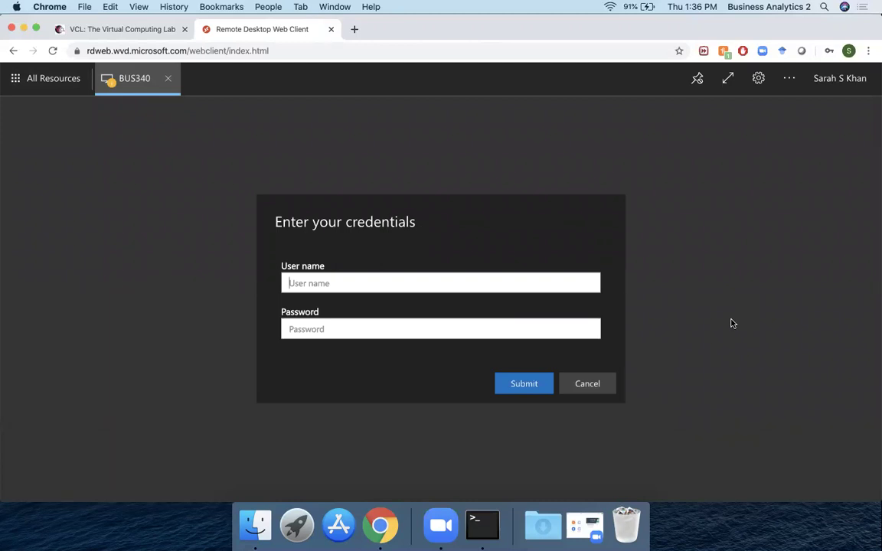
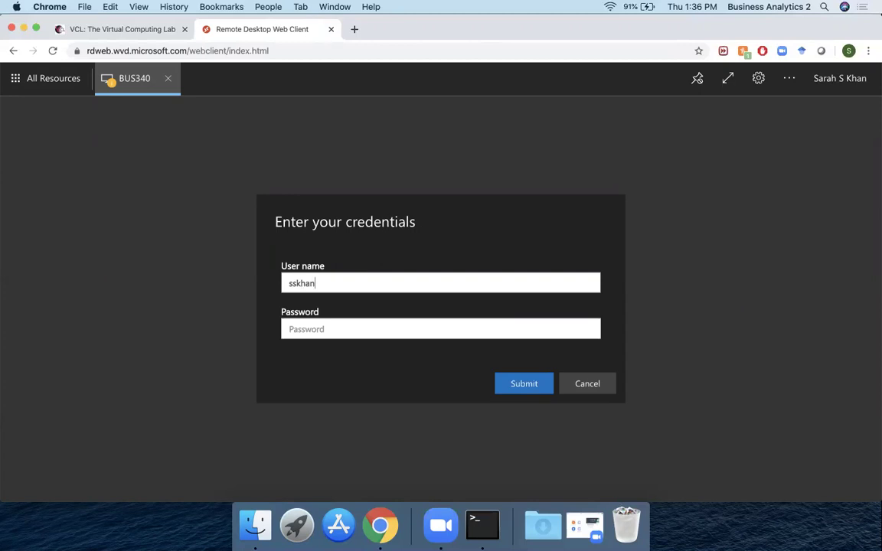
key("Tab")
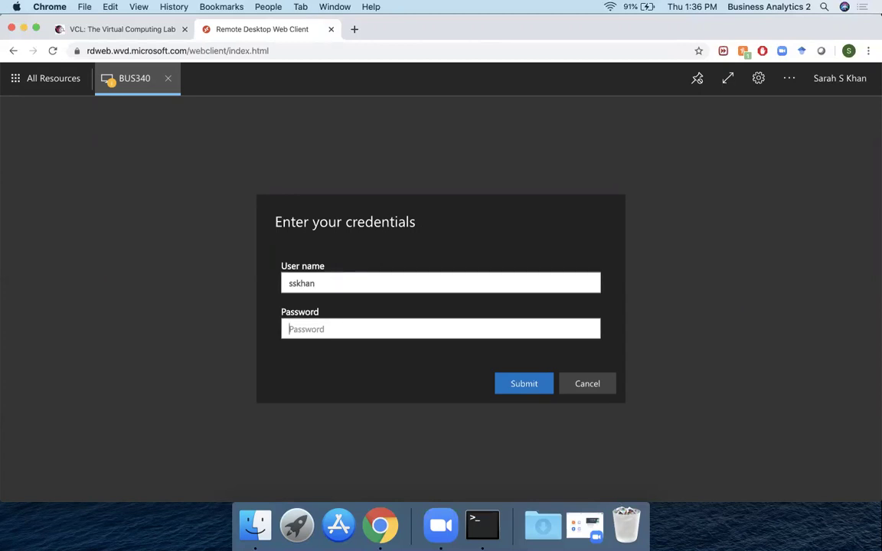
type("******")
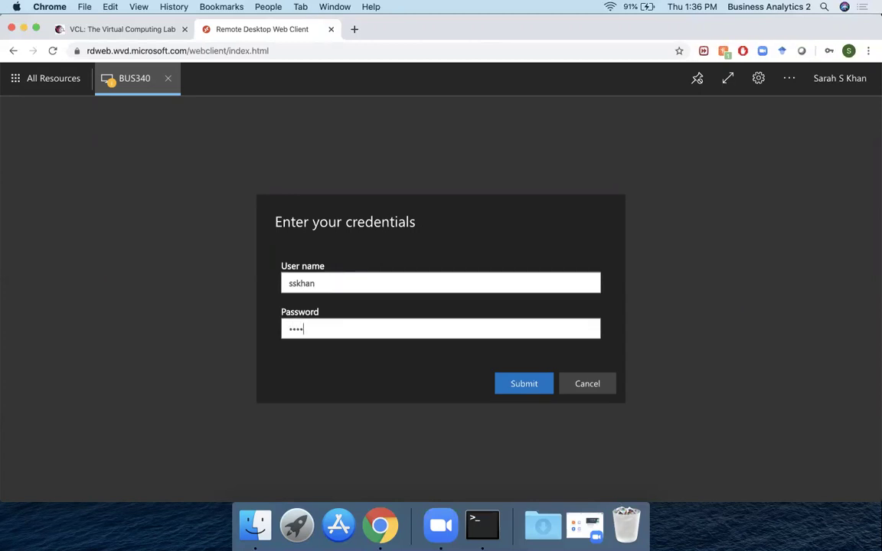
type("***")
key("Return")
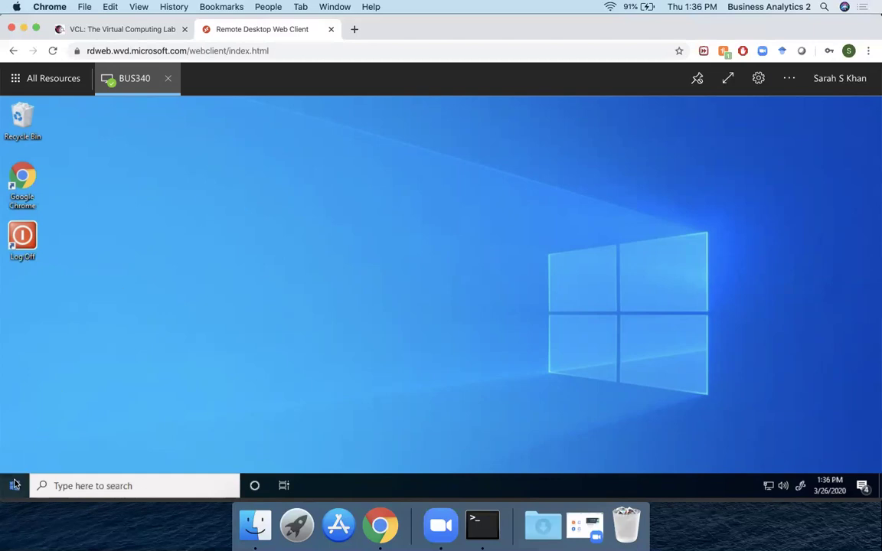
Step: Launch Access from the Start menu and create the blank database Database4
left_click(15, 483)
left_click(75, 248)
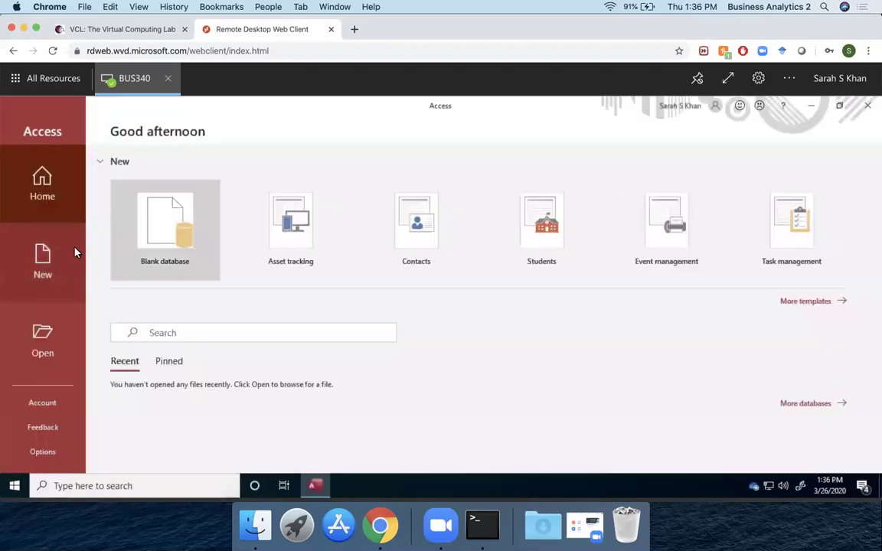
left_click(174, 221)
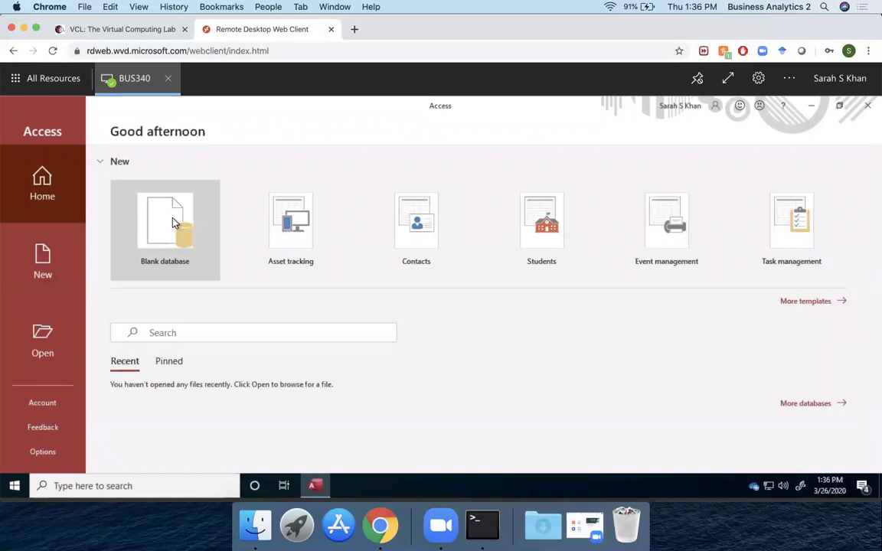
left_click(518, 279)
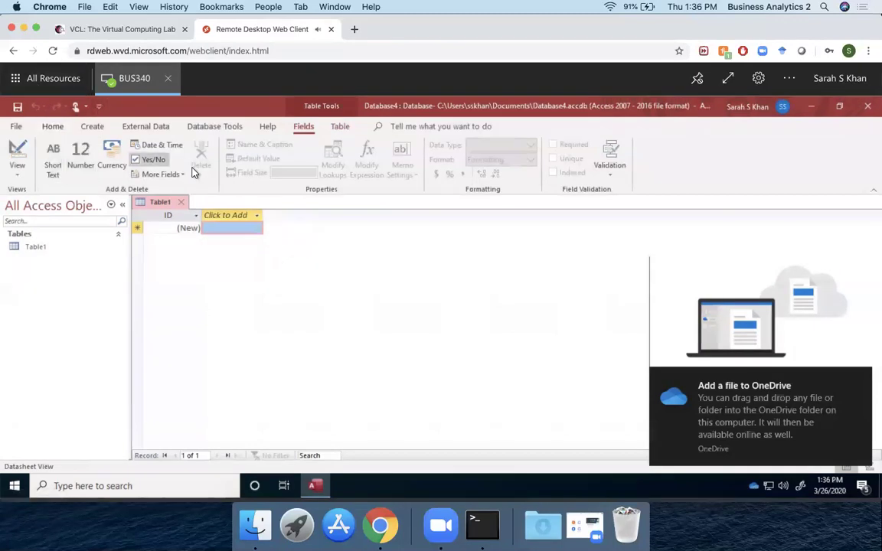
Step: Save the table as Table1 and choose Save Database As in the default Access format
left_click(17, 106)
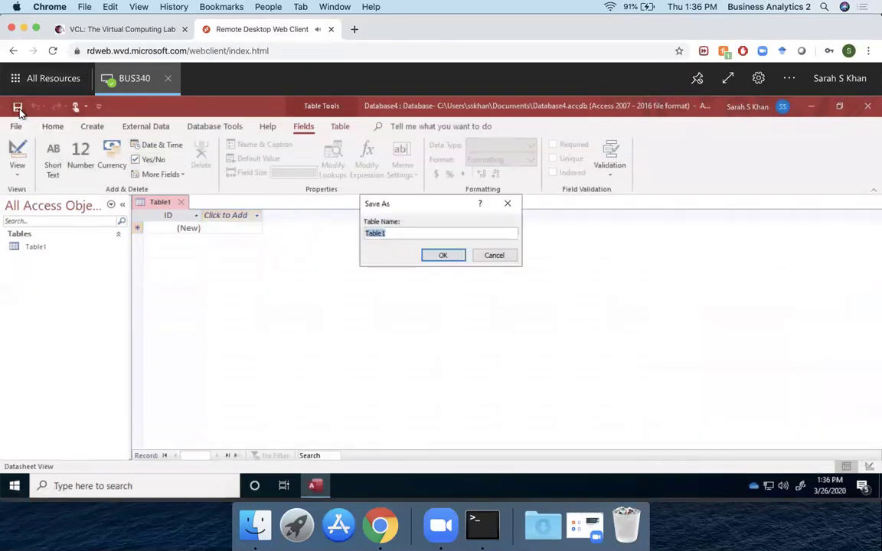
left_click(459, 258)
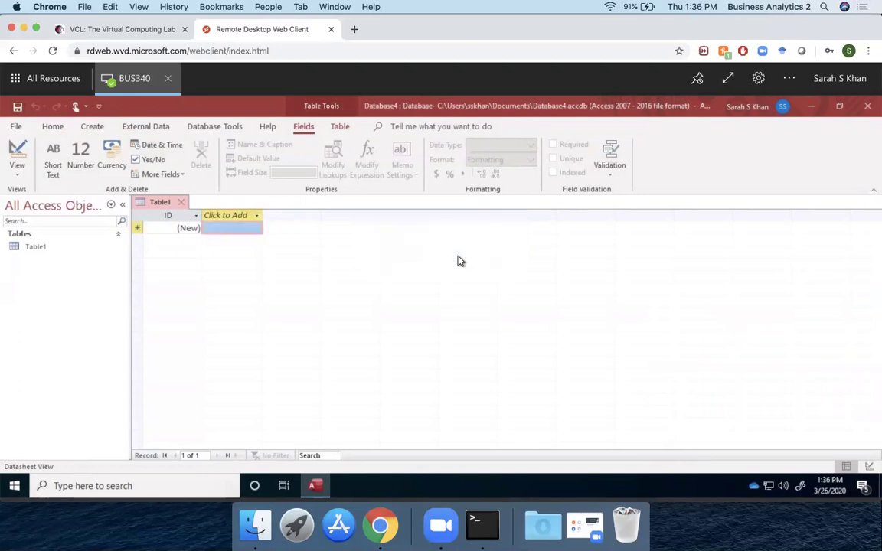
left_click(17, 127)
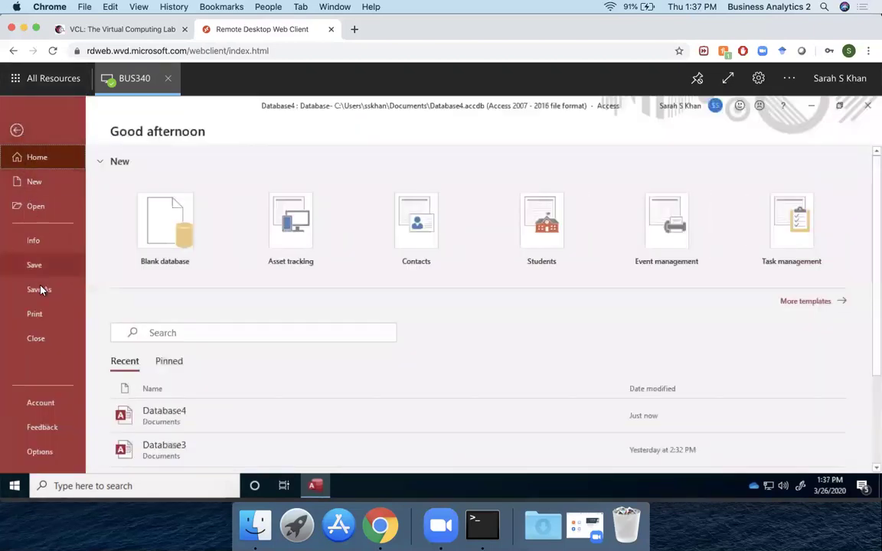
left_click(38, 289)
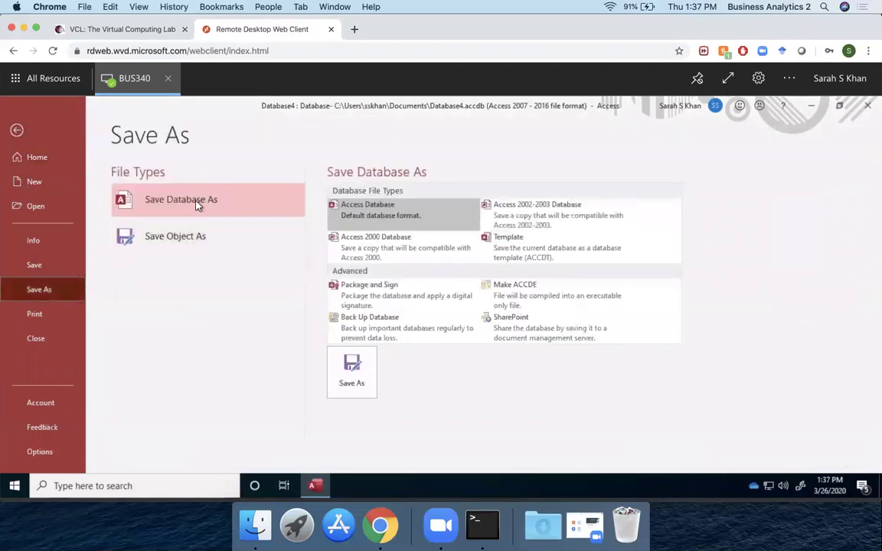
left_click(362, 369)
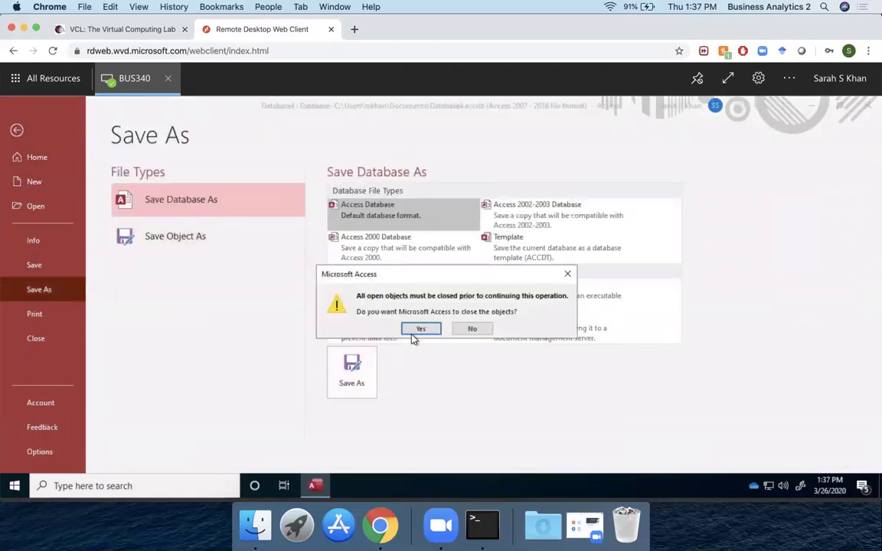
Step: Save the database as Database41 on the Desktop, then close Access
left_click(414, 331)
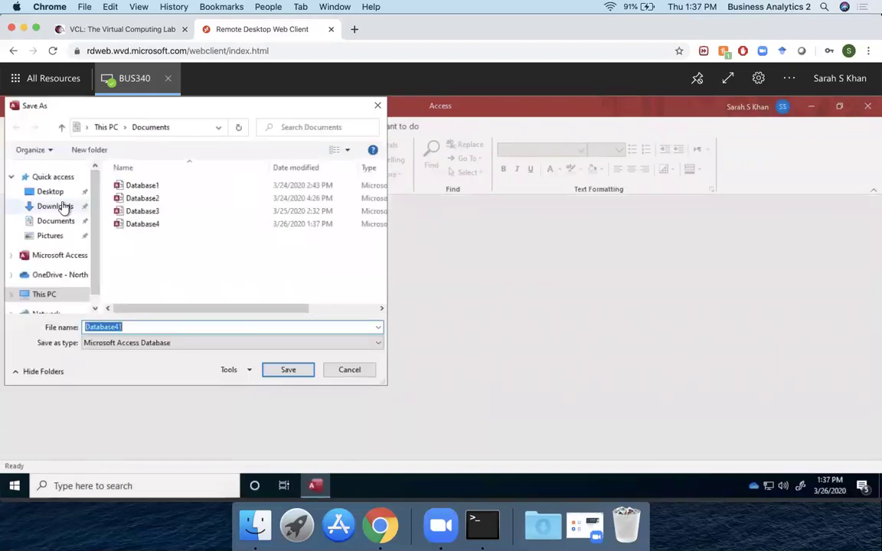
left_click(50, 193)
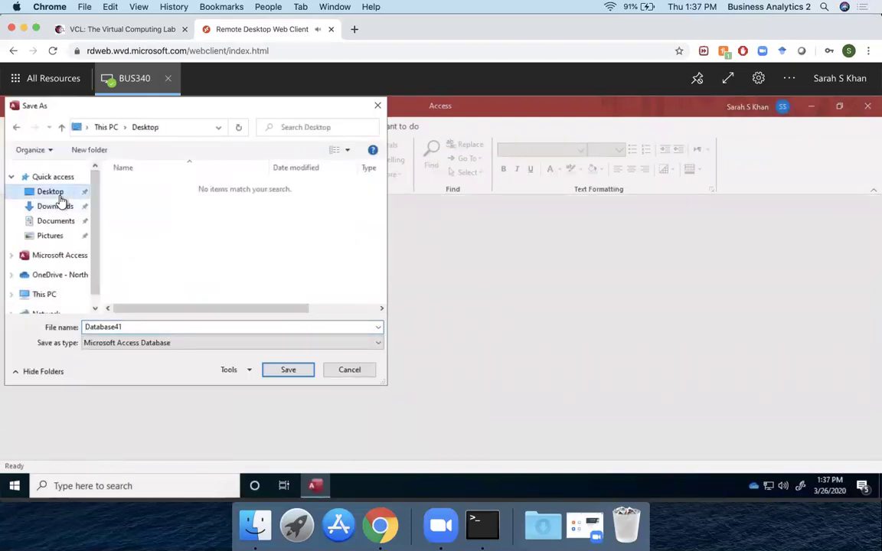
left_click(287, 369)
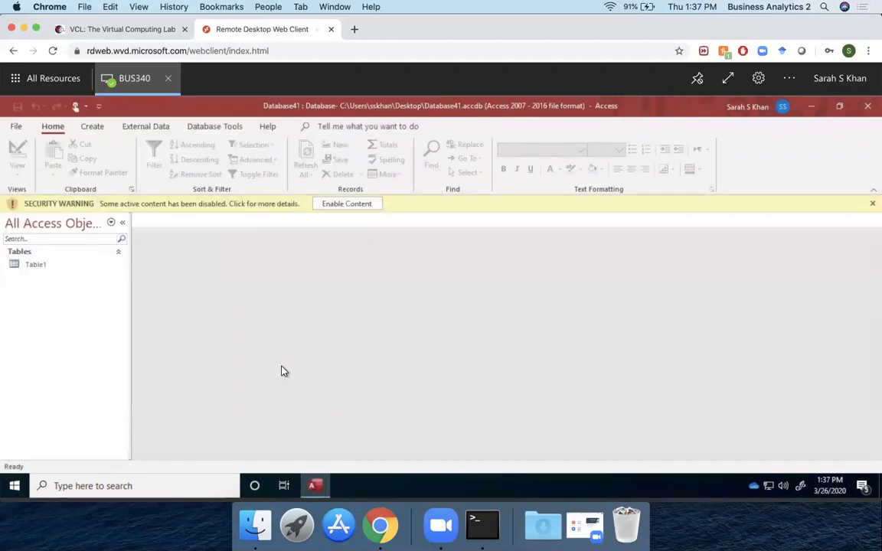
left_click(867, 105)
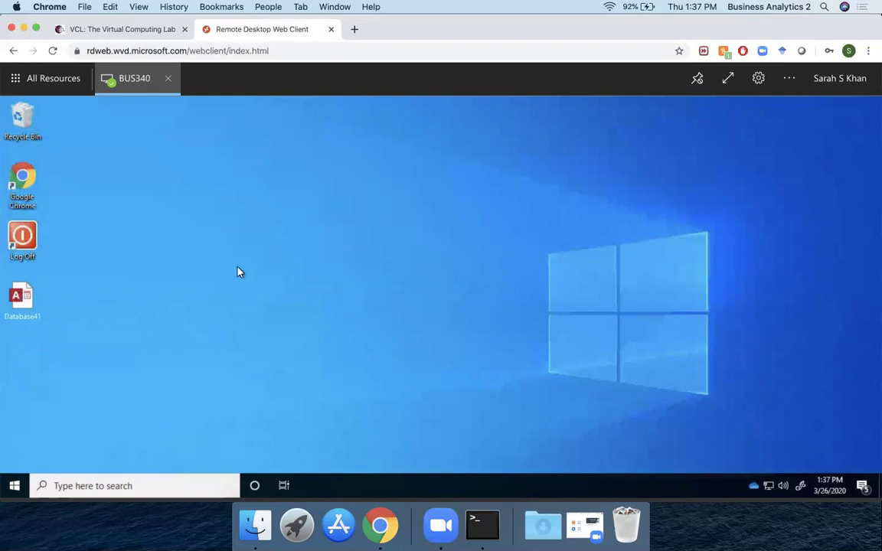
Step: Launch Chrome on the remote desktop, go to wolfware.ncsu.edu and open My WolfWare
double_click(34, 180)
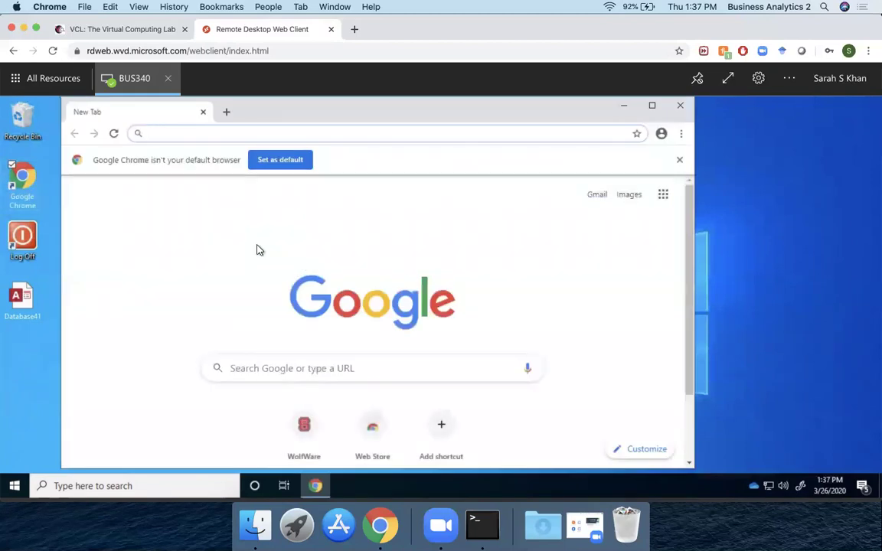
type("wolf")
key("Return")
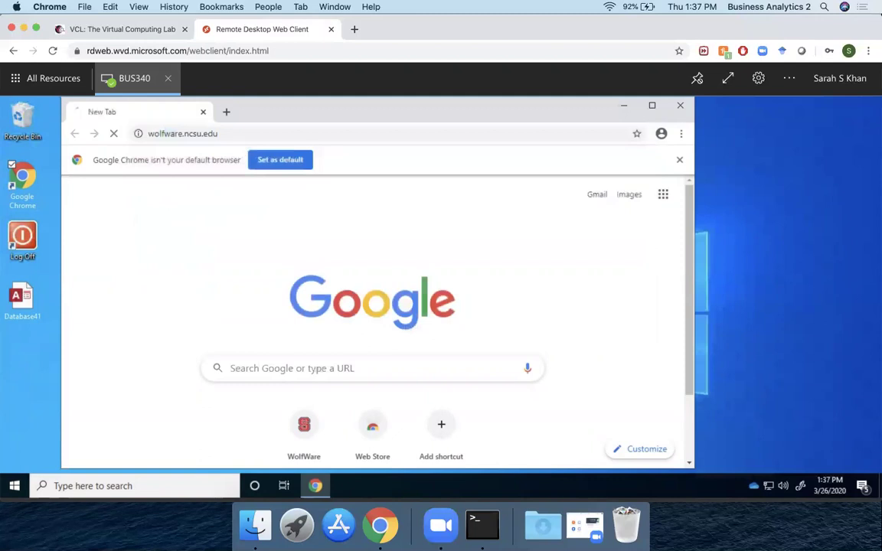
scroll(276, 359, "down", 3)
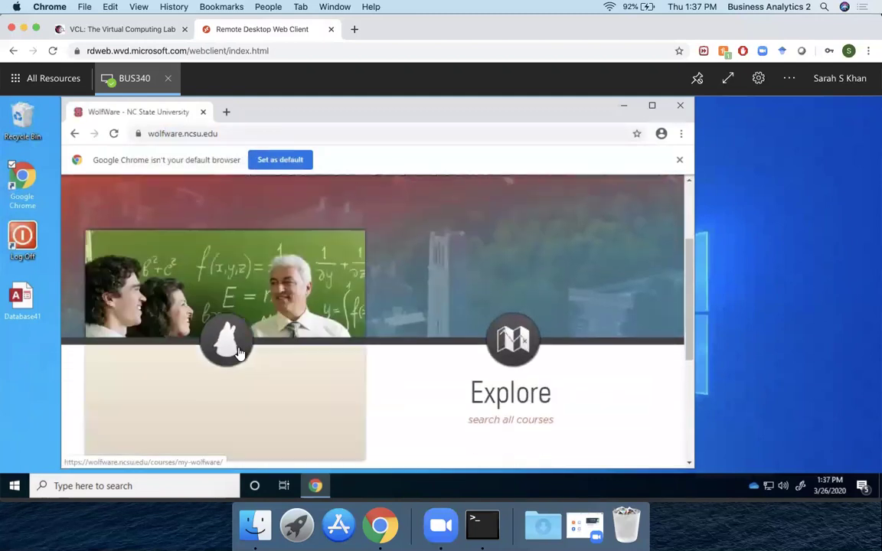
left_click(229, 343)
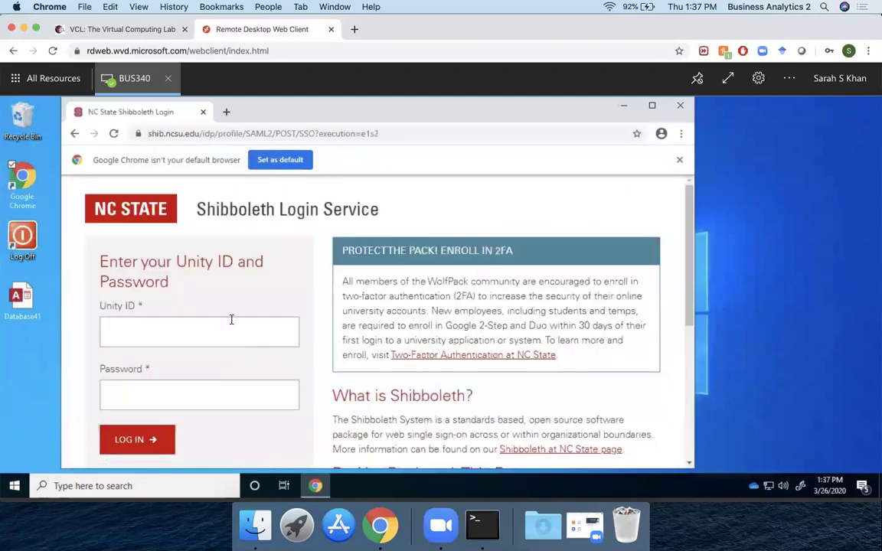
Step: Click into the Unity ID and password fields on the login page, then select Database41 on the desktop
scroll(231, 319, "down", 1)
left_click(227, 309)
left_click(214, 356)
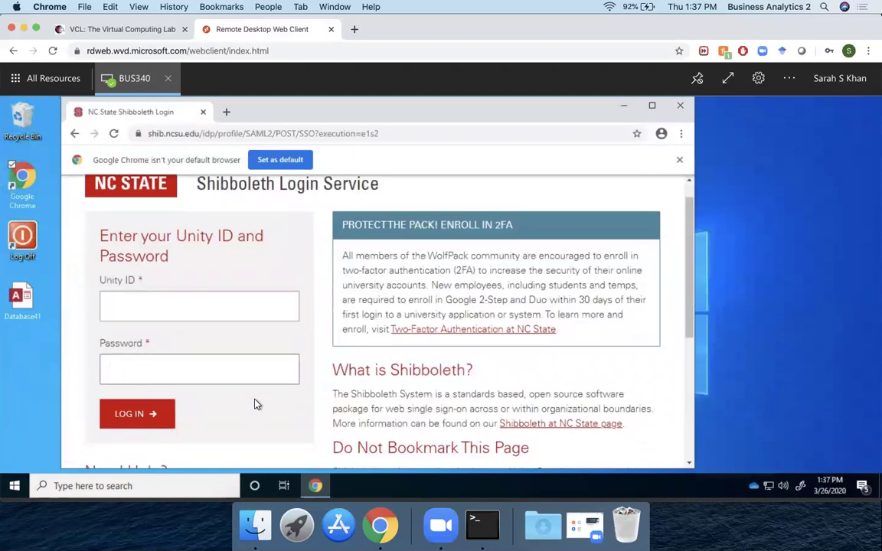
left_click(31, 309)
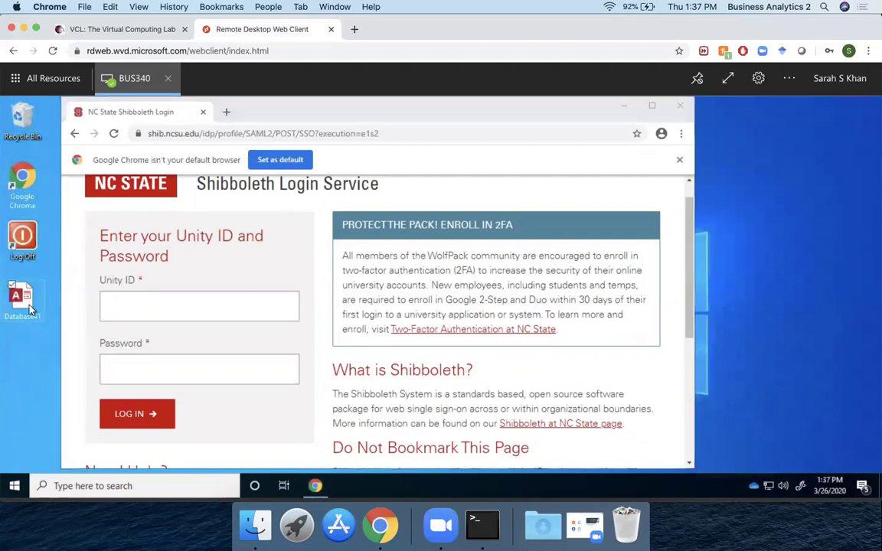